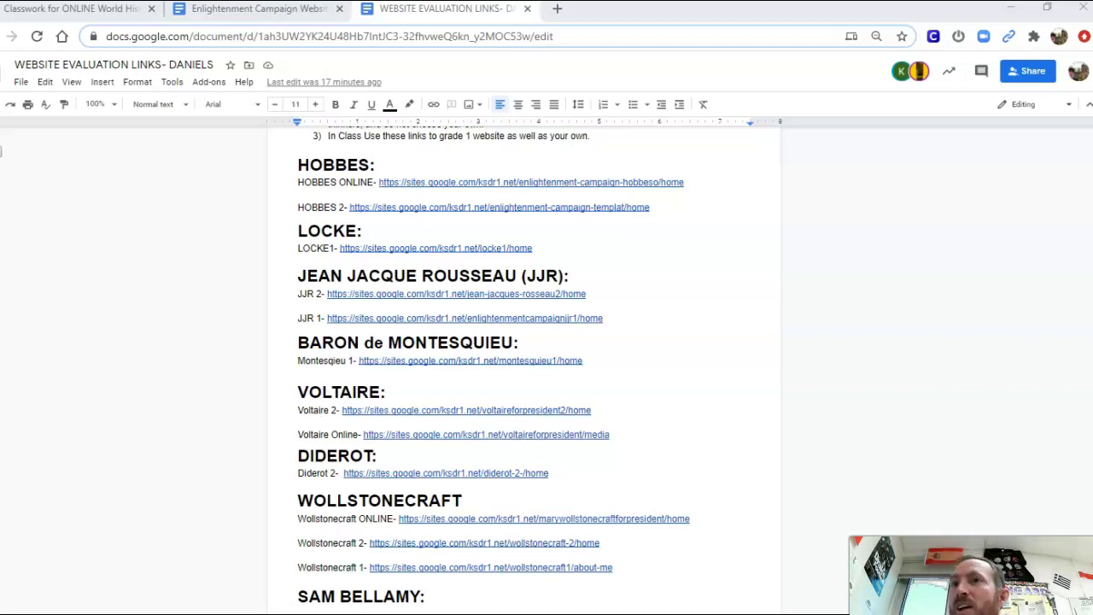
- Switch to the 'Classwork for ONLINE World History' Classroom tab
left_click(69, 8)
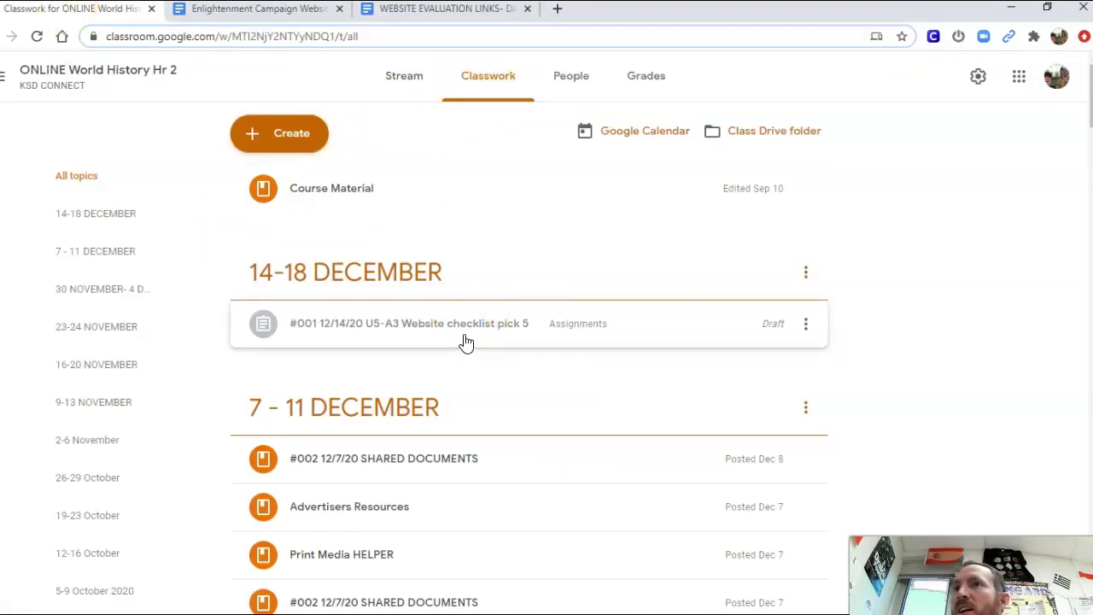
- Expand the #001 Website checklist assignment to read its instructions
left_click(465, 342)
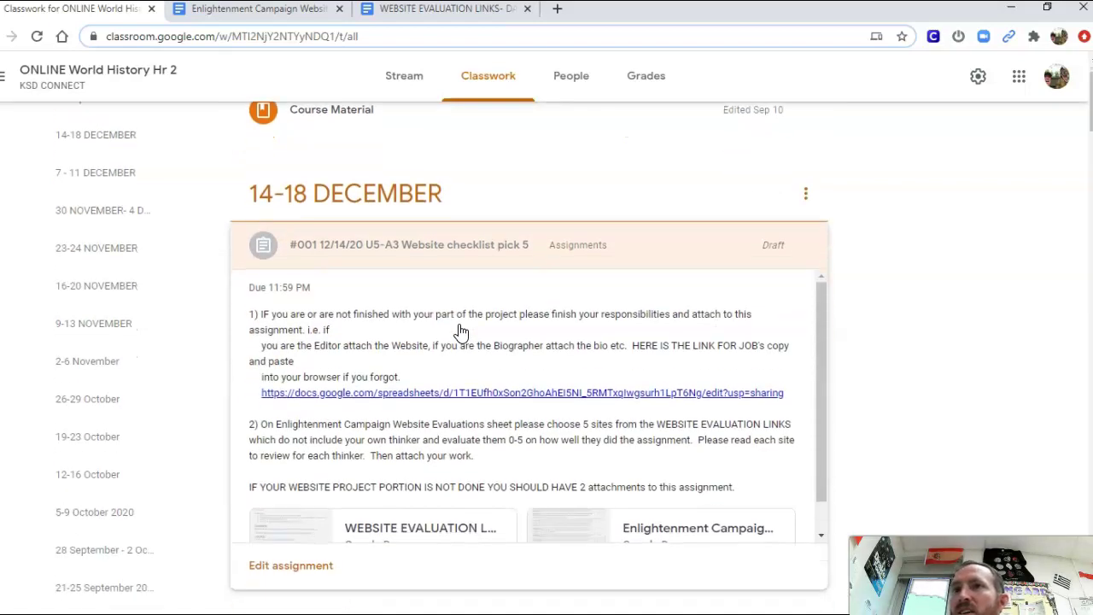
left_click(461, 344)
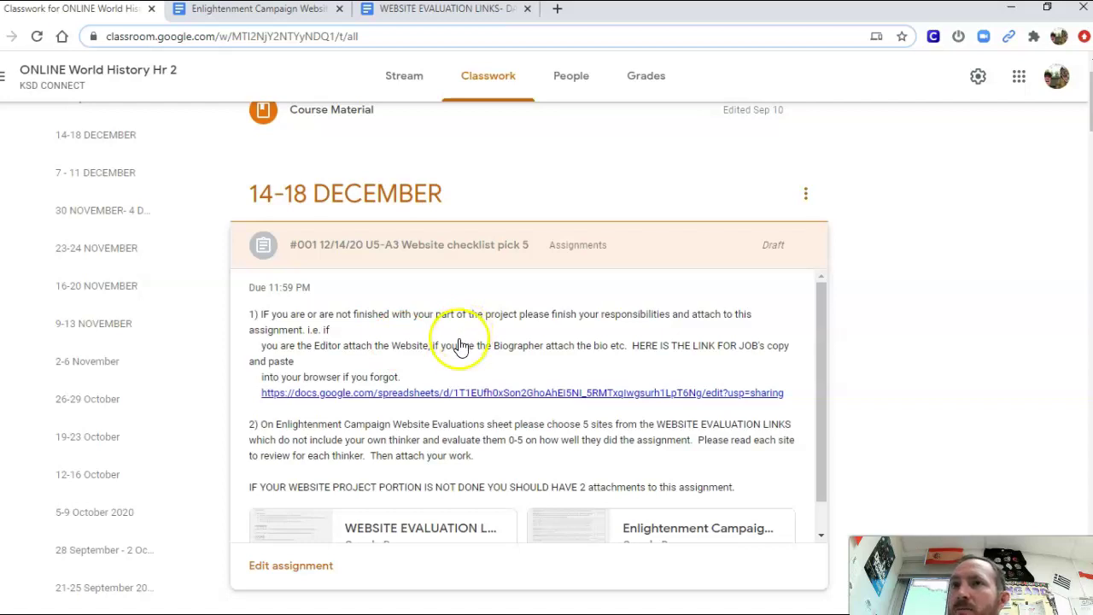
scroll(458, 351, "down", 1)
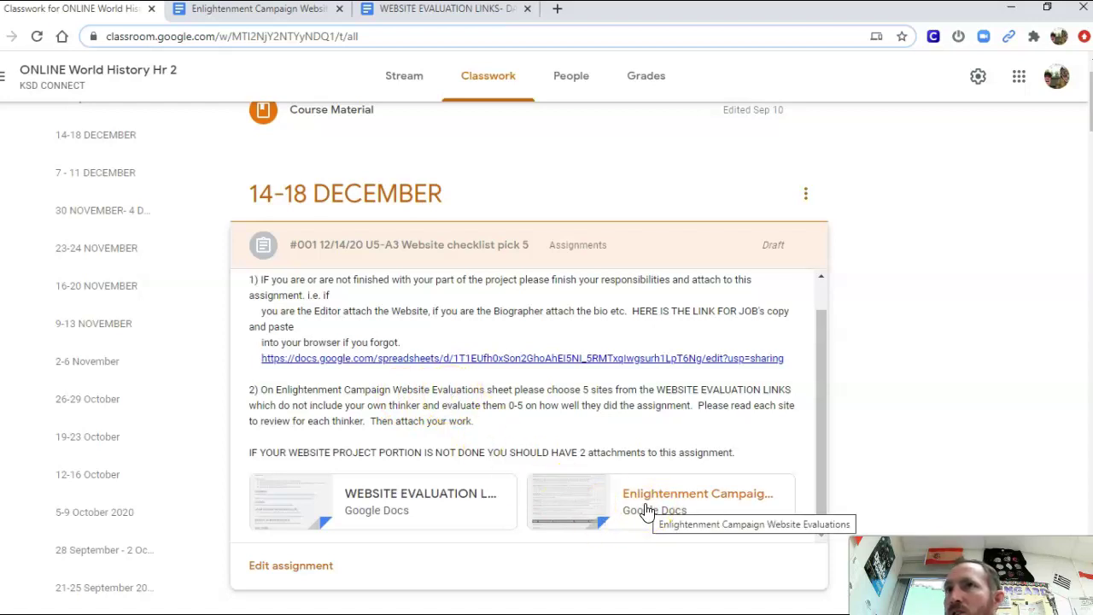
- Open the Enlightenment Campaign Website Evaluations attachment and scroll through it
left_click(646, 511)
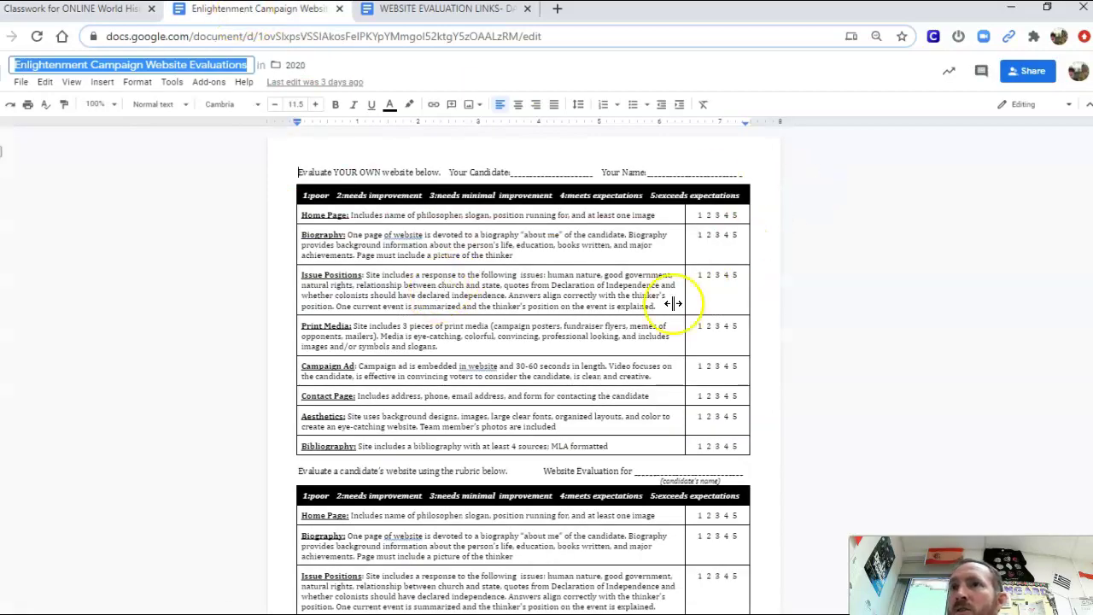
scroll(636, 329, "down", 4)
scroll(636, 329, "down", 2)
scroll(636, 329, "down", 3)
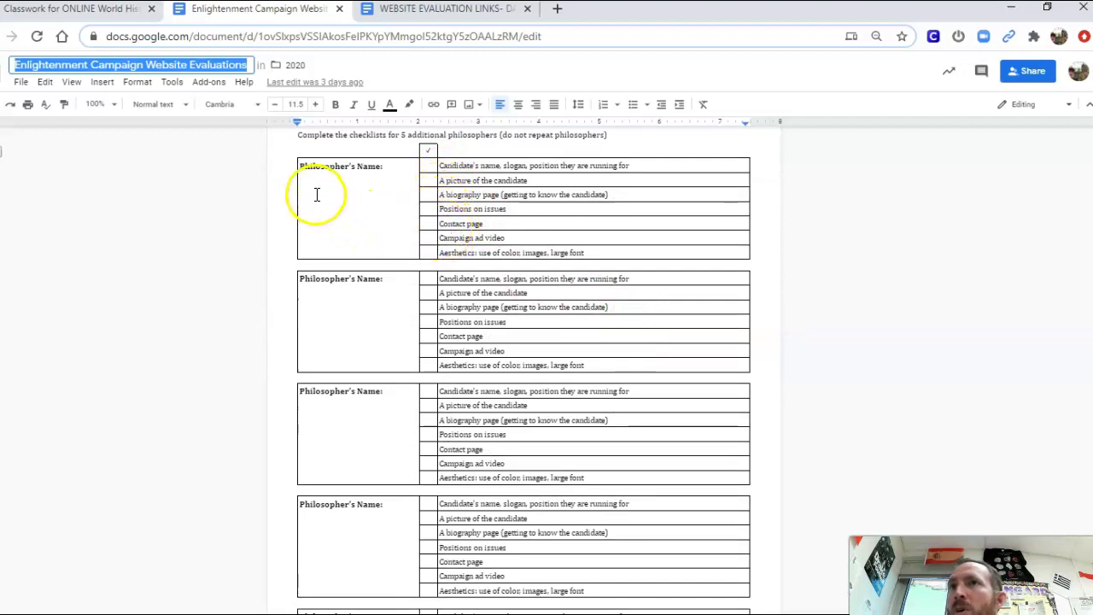
- Enter Hobbes, Locke and Rousseau in the first three Philosopher's Name boxes
left_click(395, 176)
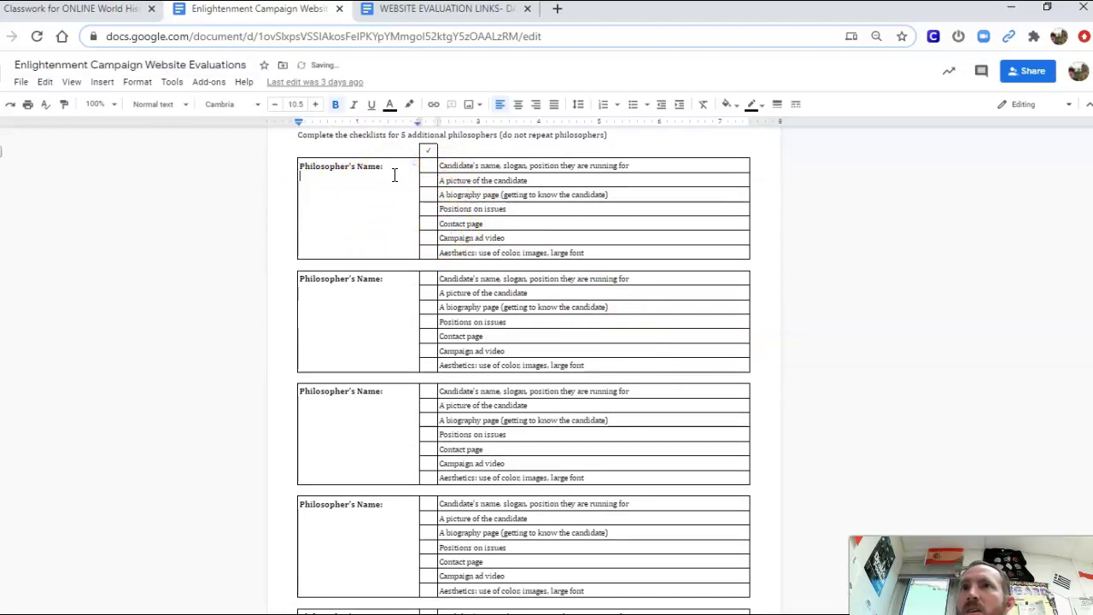
key("Return")
type("Hobbes")
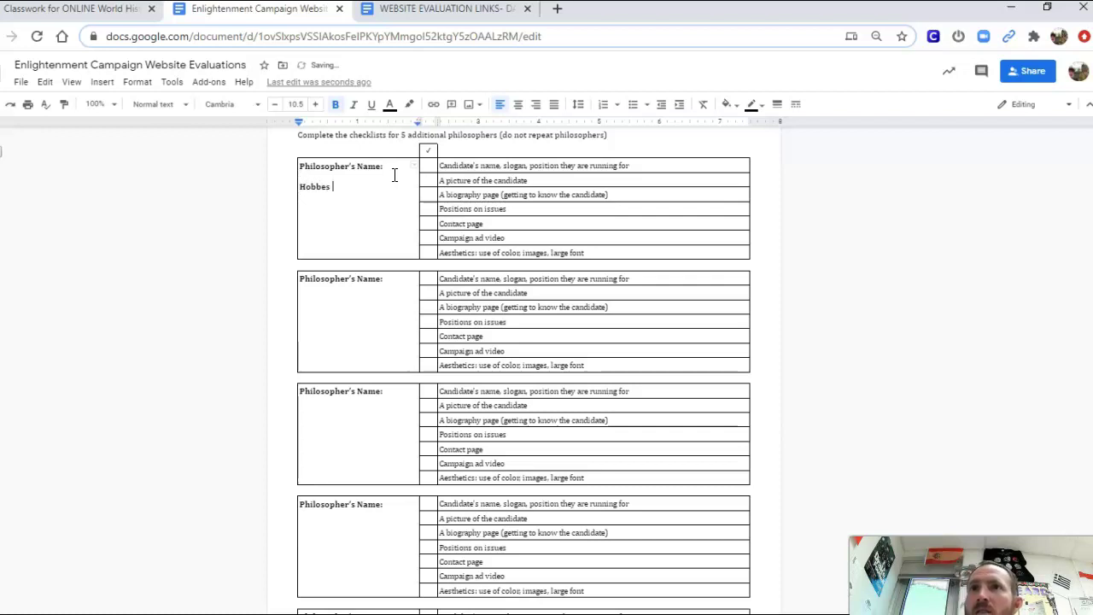
left_click(380, 291)
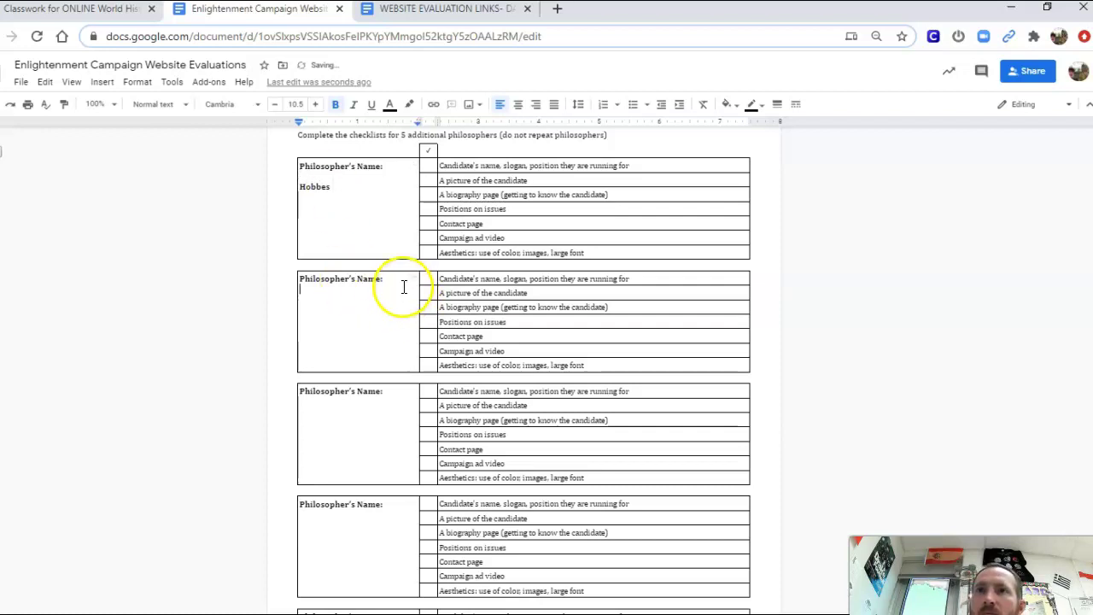
key("Return")
type("Locke")
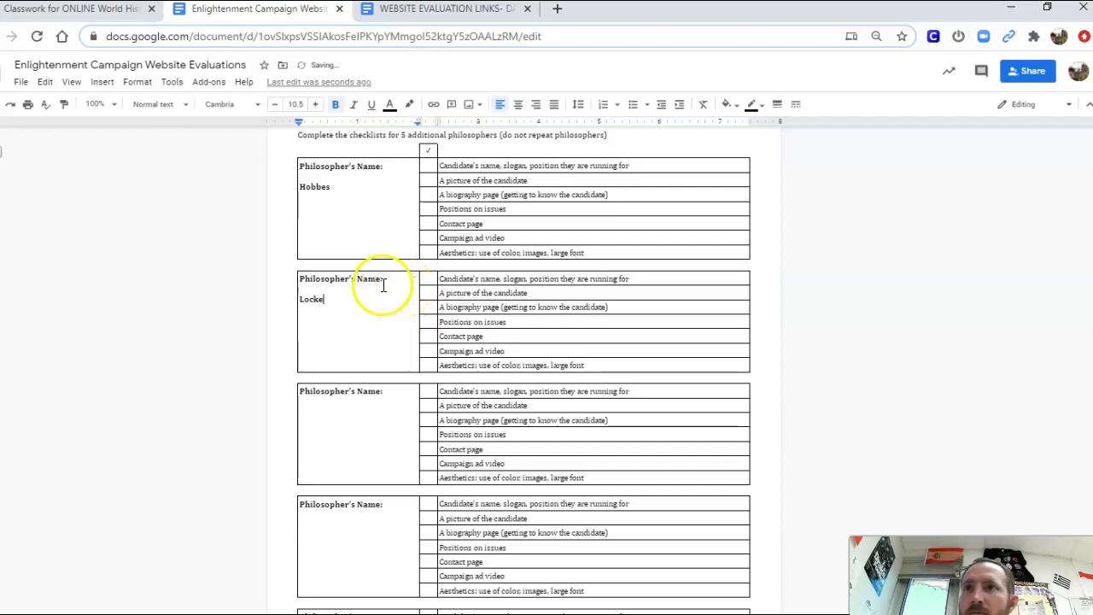
key("Return")
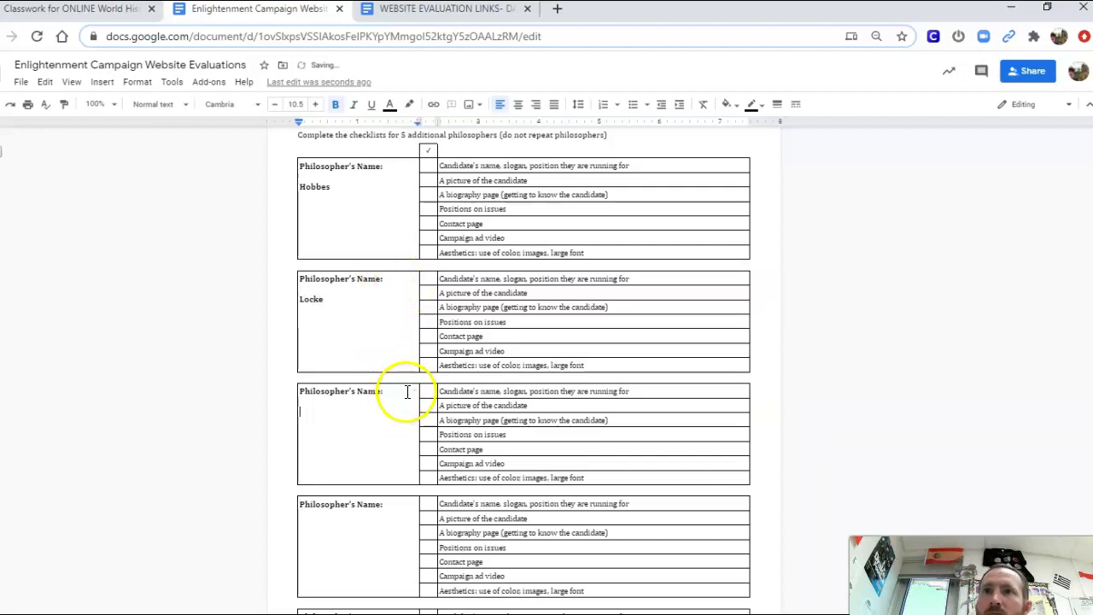
type("Rousseau")
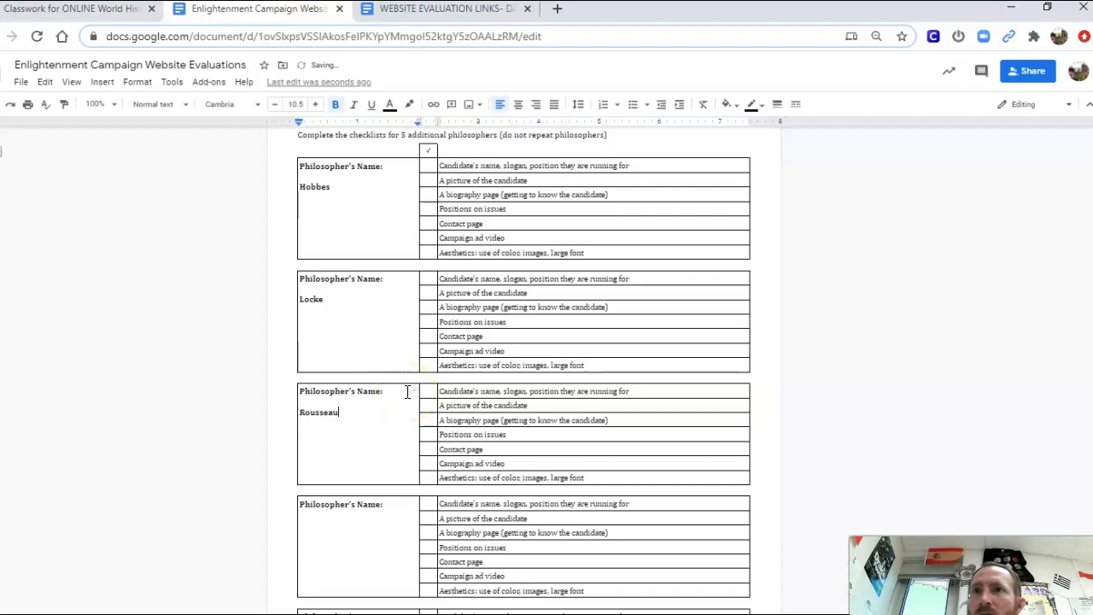
- Enter Montesquieu and 'Wollstonecraft or Voltaire' in the fourth and fifth name boxes
left_click(398, 386)
left_click(395, 508)
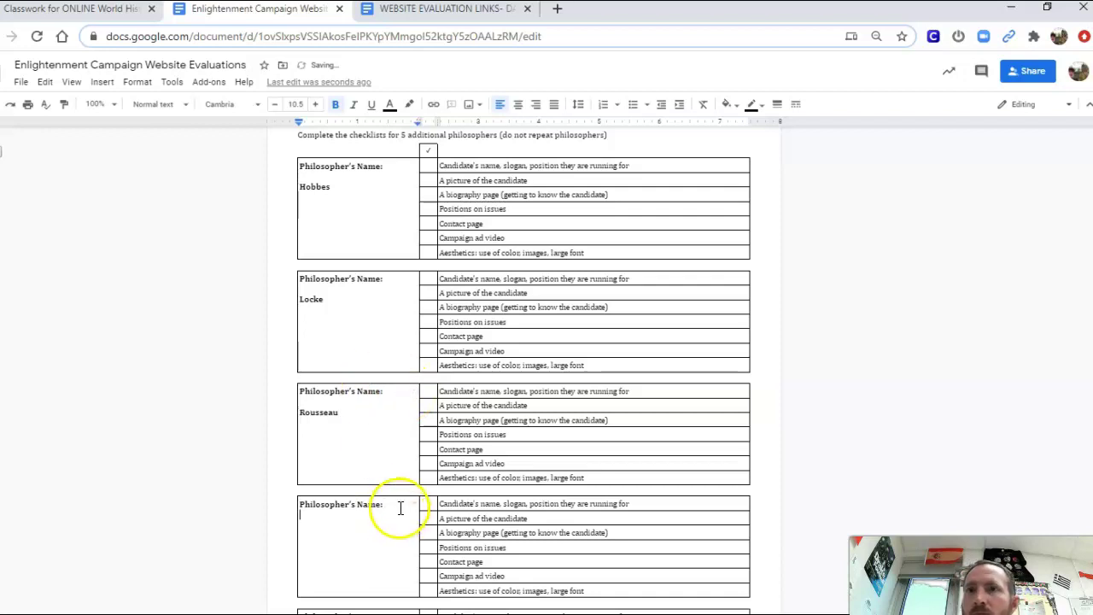
type("Montesquieu")
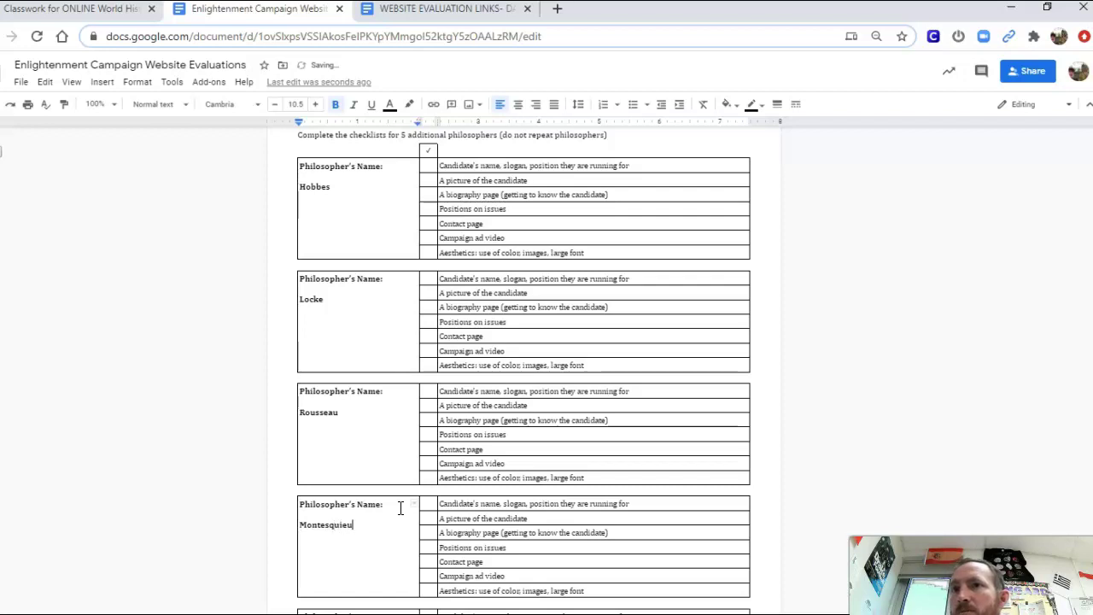
scroll(398, 513, "down", 2)
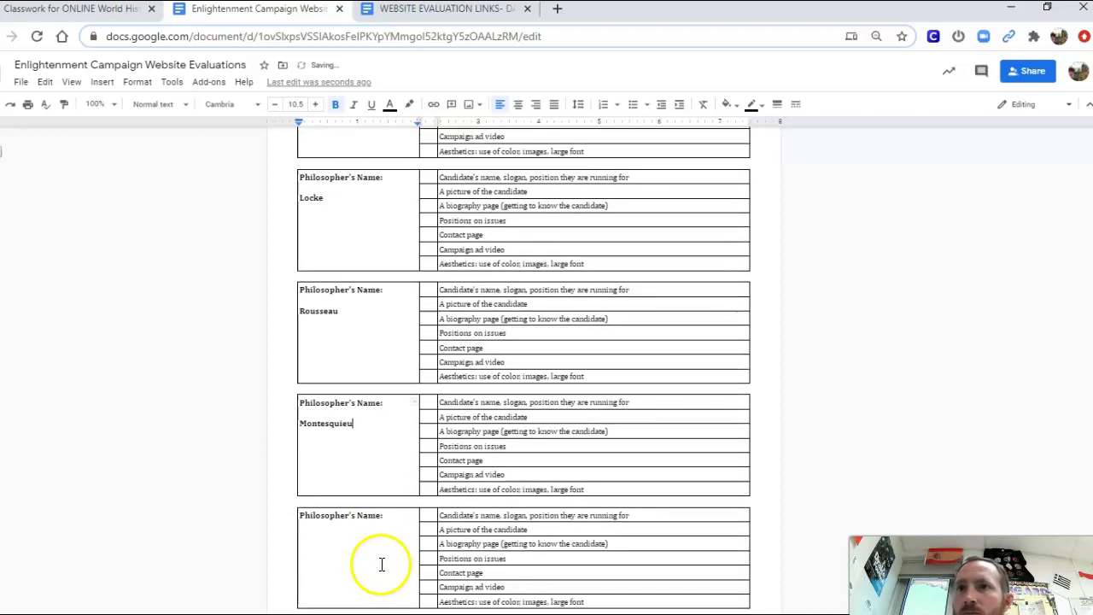
left_click(385, 543)
key("Return")
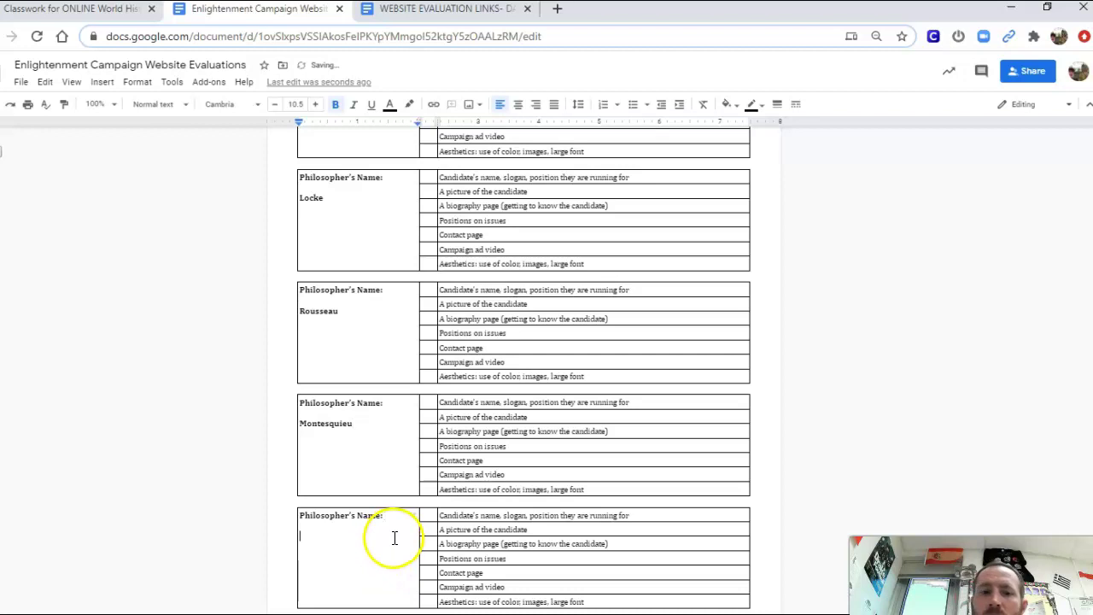
type("Wolsst")
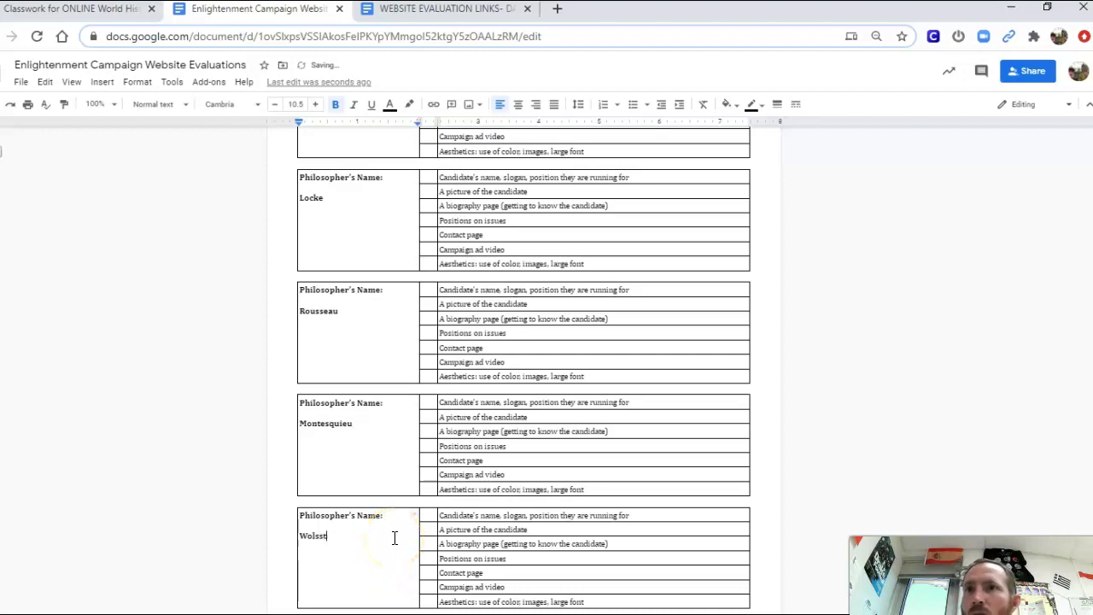
type("onlstonecraft")
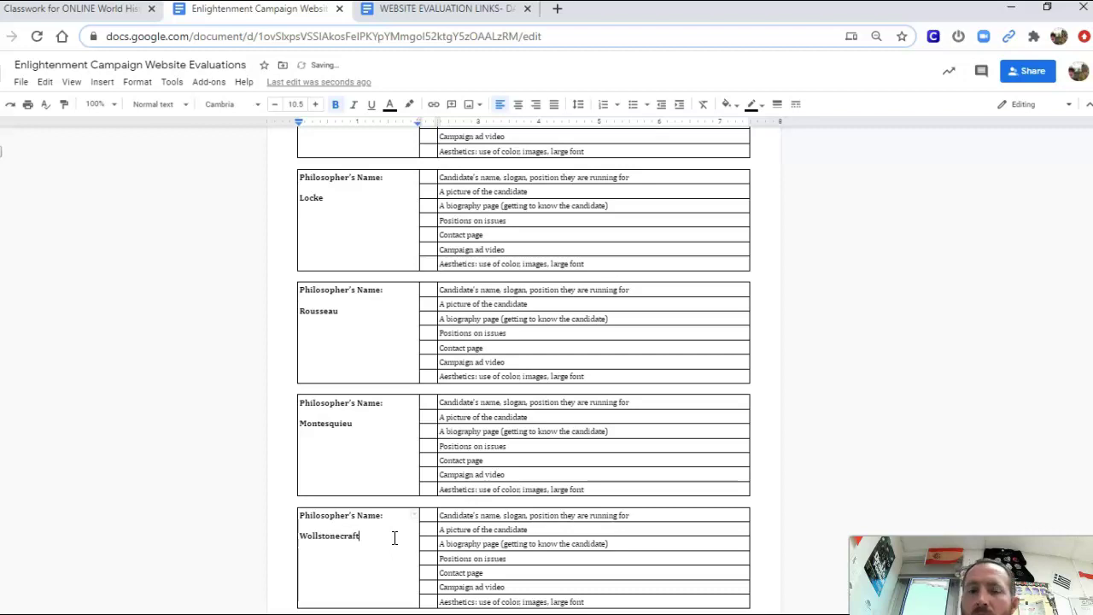
type(" or Voltai")
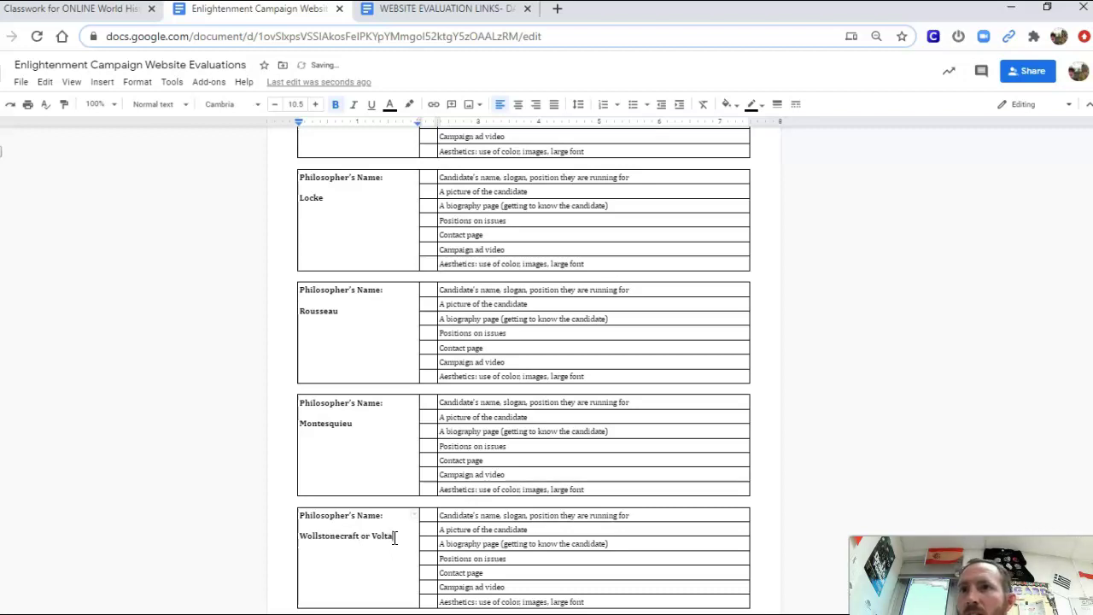
type("re")
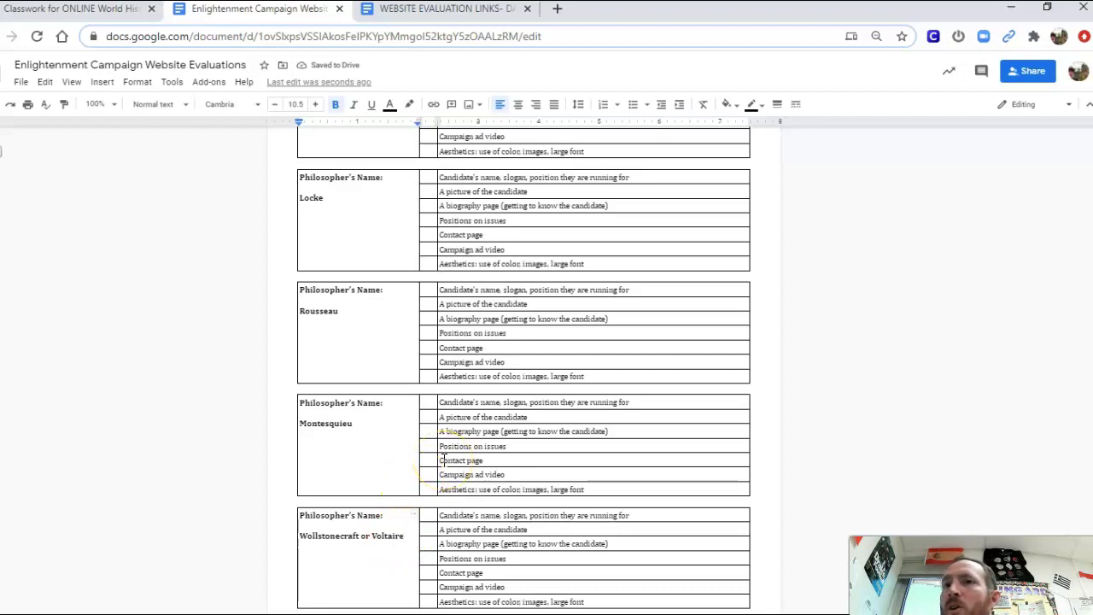
- Score the first three Hobbes items 4, 3 and 2, covering picture and biography
scroll(436, 427, "up", 2)
scroll(427, 367, "up", 2)
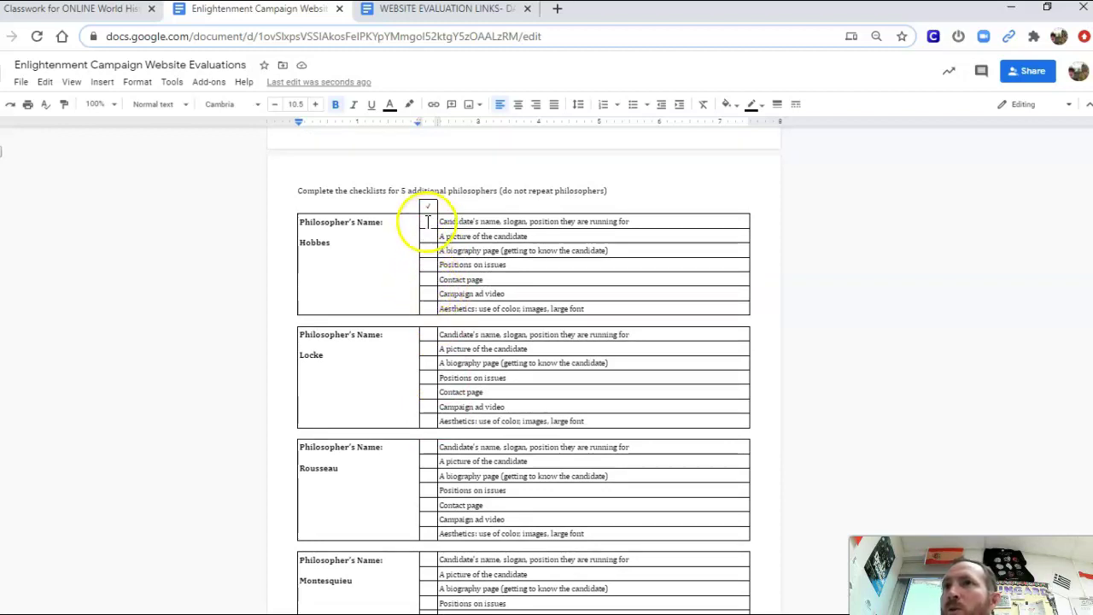
left_click(426, 223)
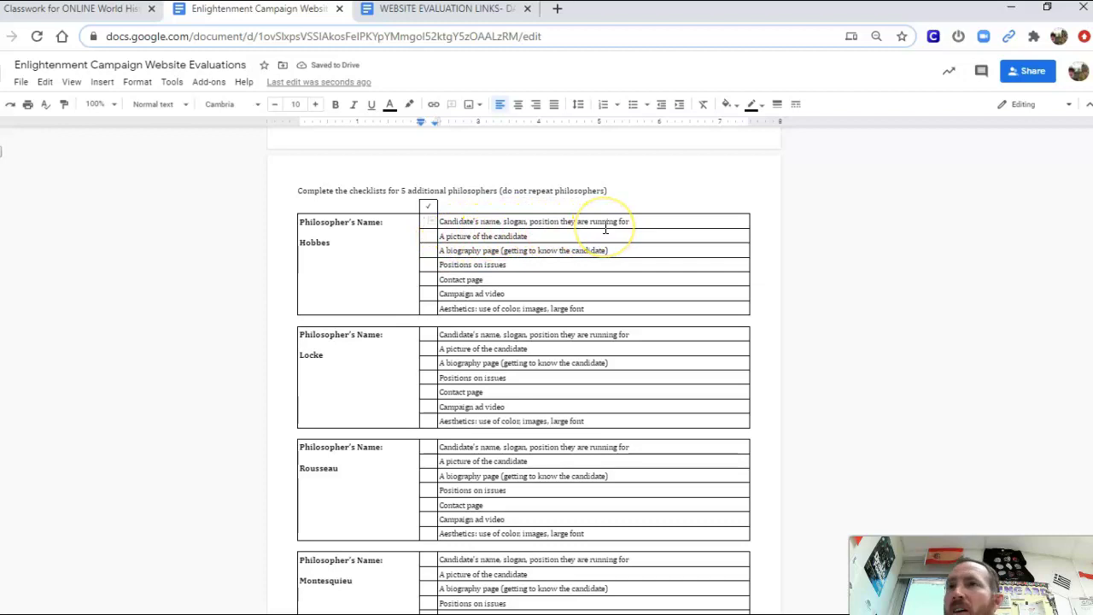
type("4")
left_click(429, 238)
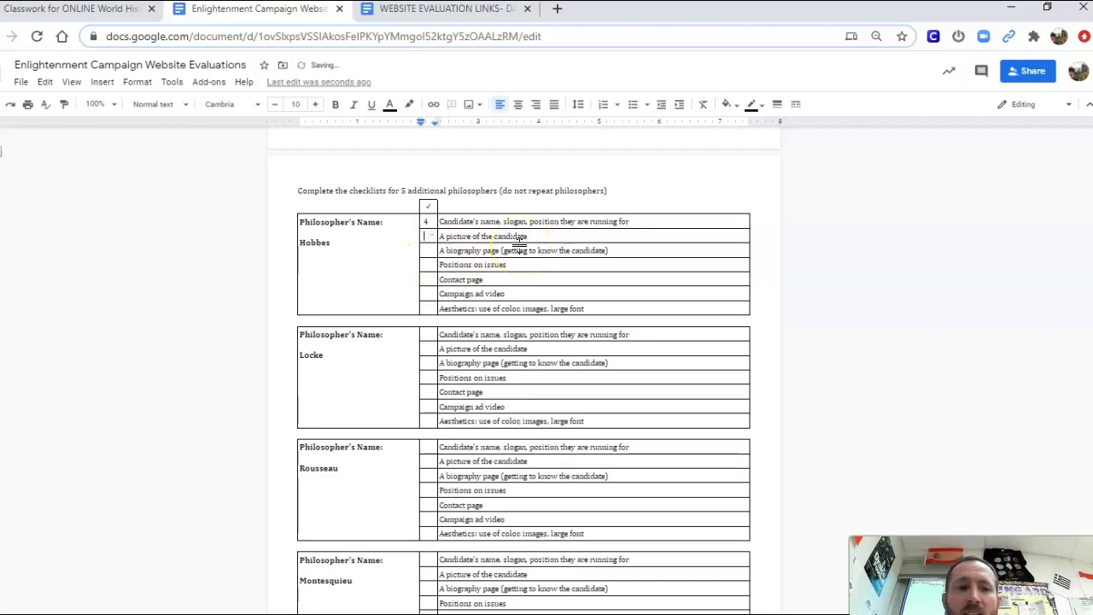
type("3")
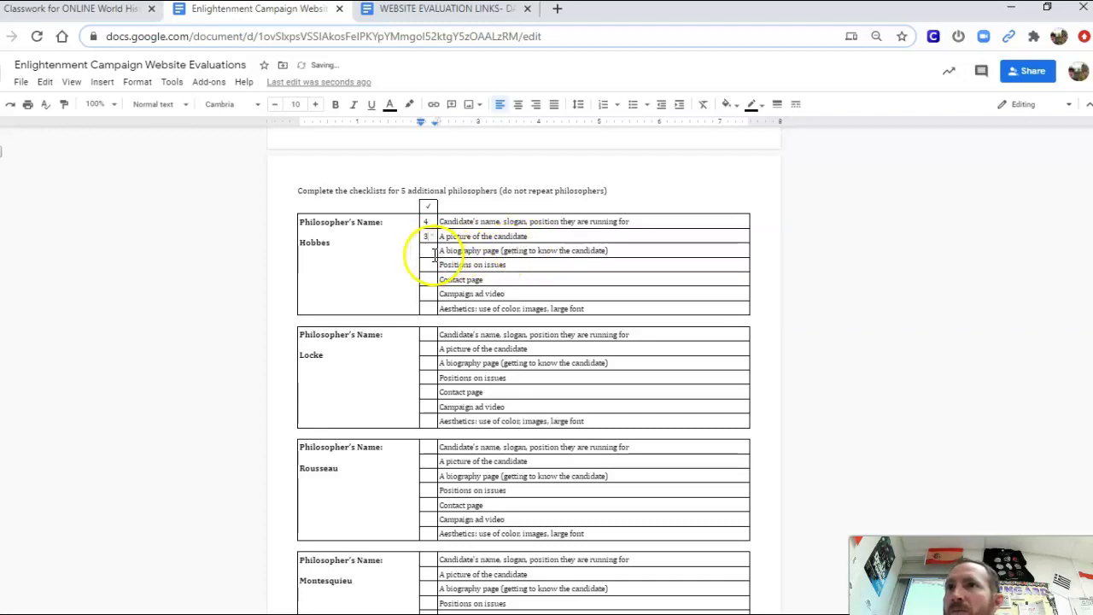
left_click(430, 254)
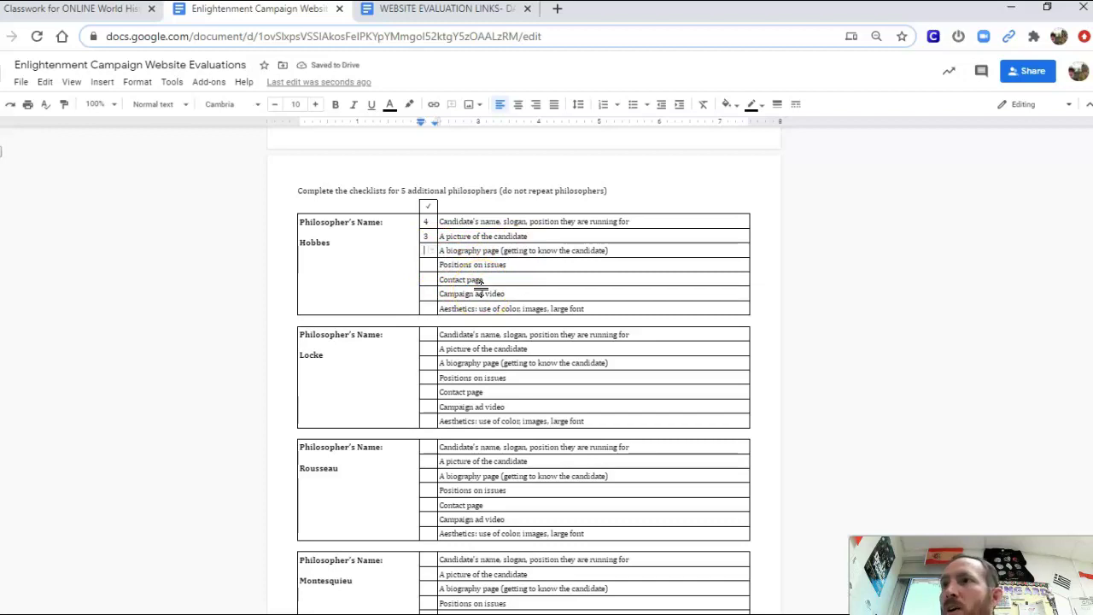
type("2")
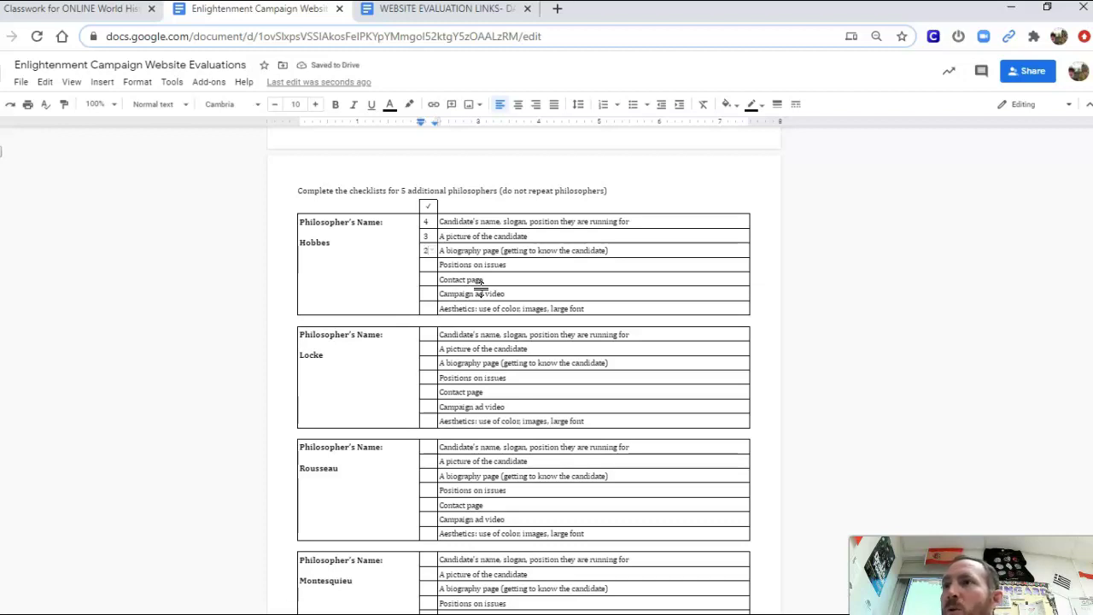
- Score Positions on issues 1, leave Contact page blank, then enter 5 and 4
left_click(424, 264)
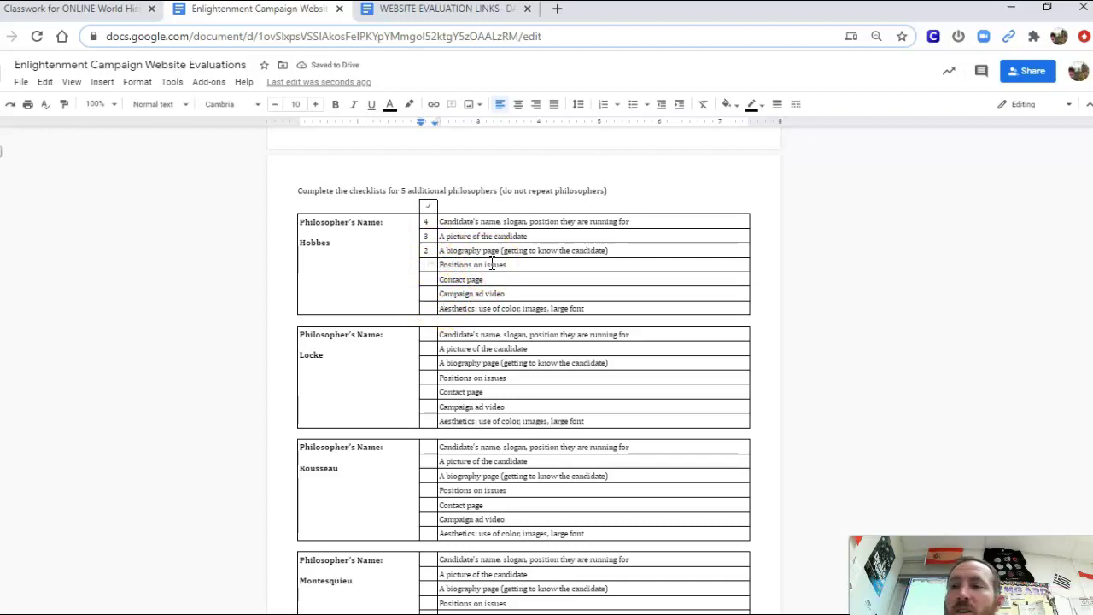
type("1")
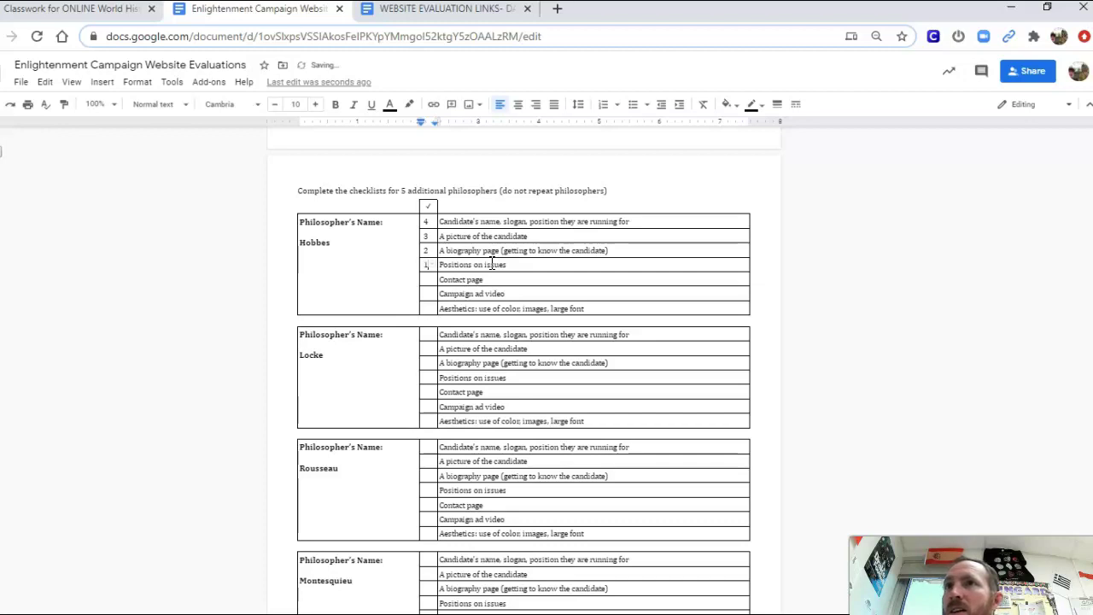
left_click(431, 280)
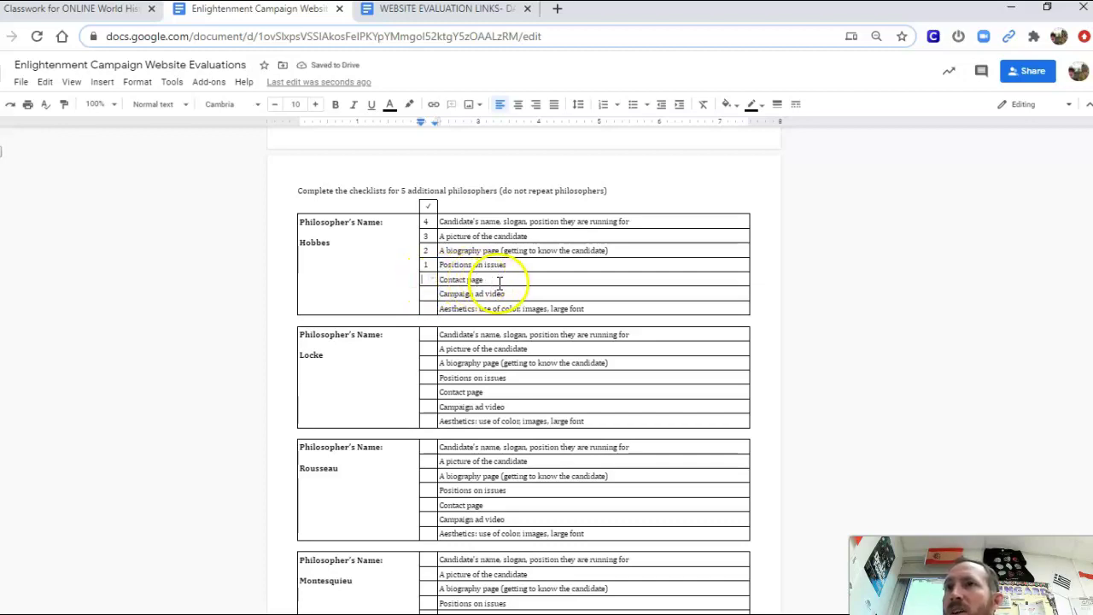
left_click_drag(513, 287, 424, 280)
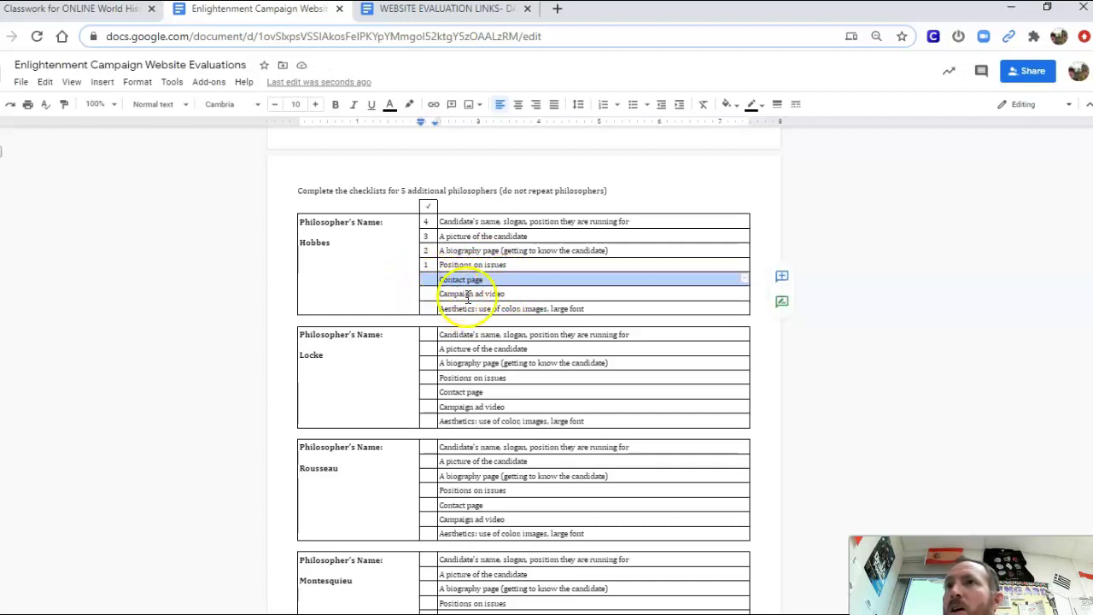
left_click(422, 293)
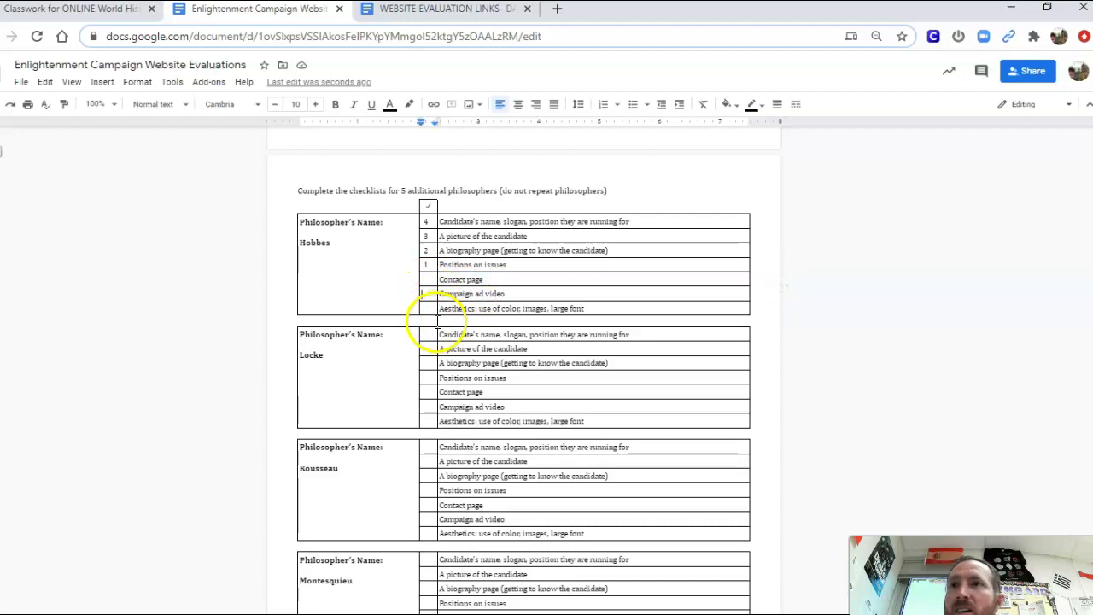
type("-")
type("5")
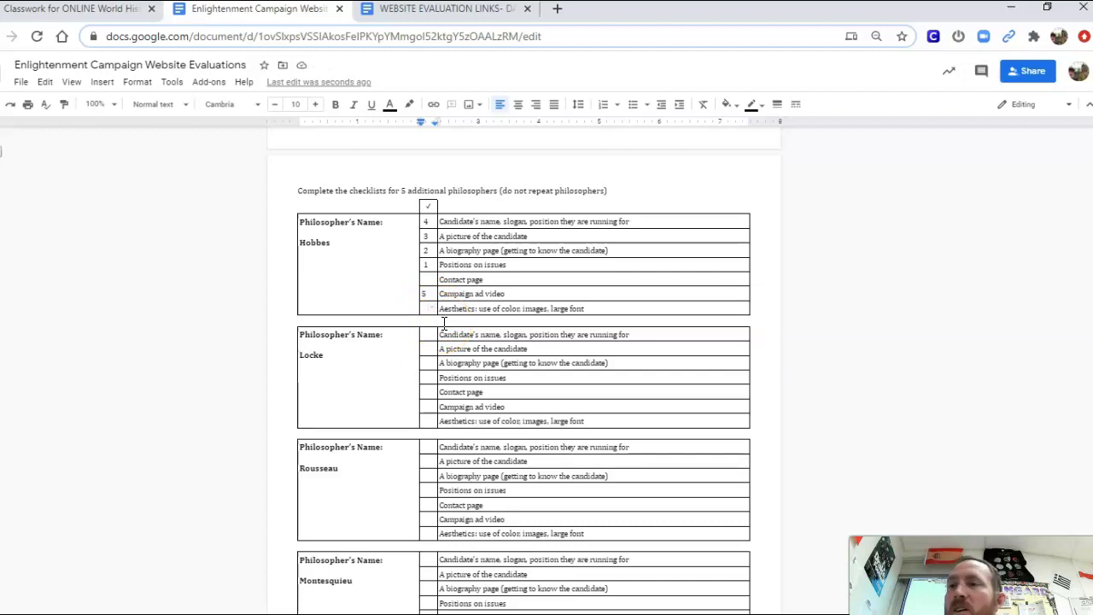
type("4")
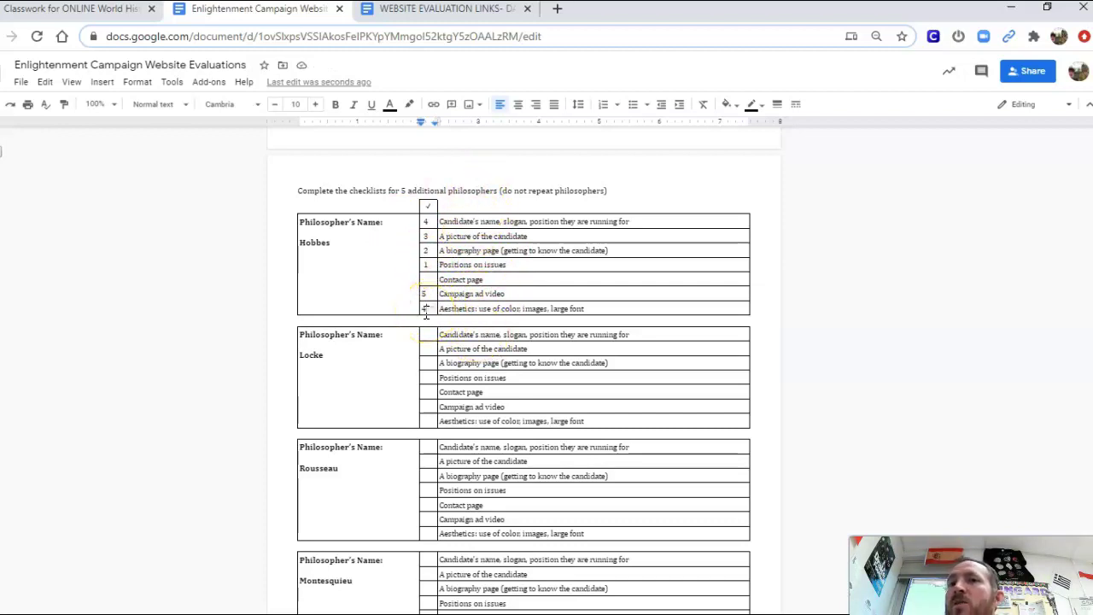
- Select the whole Hobbes score column and delete the sample scores
left_click_drag(426, 311, 426, 224)
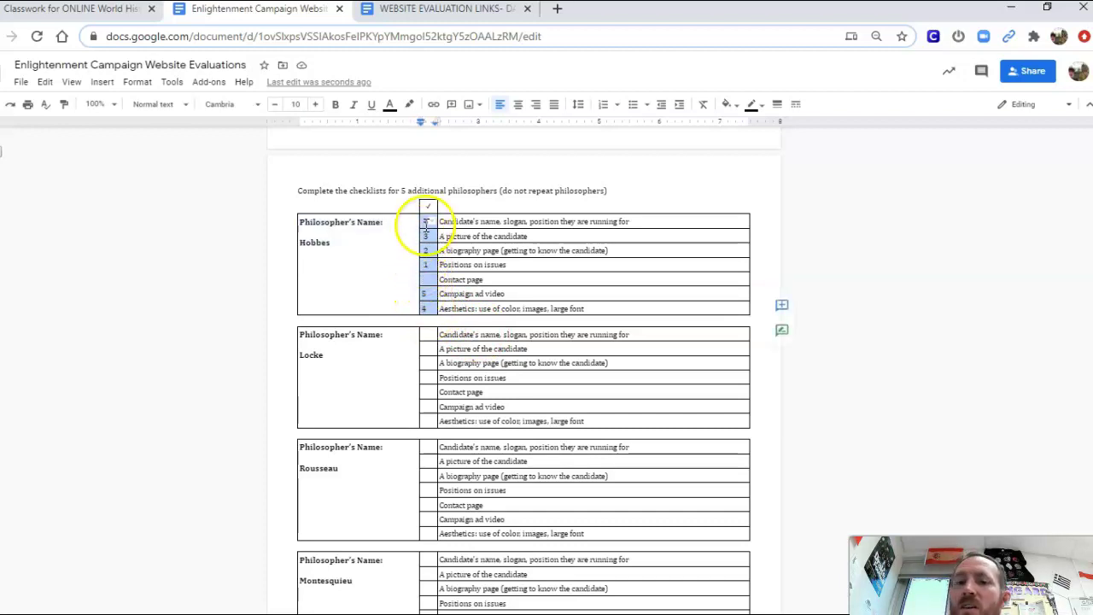
key("Delete")
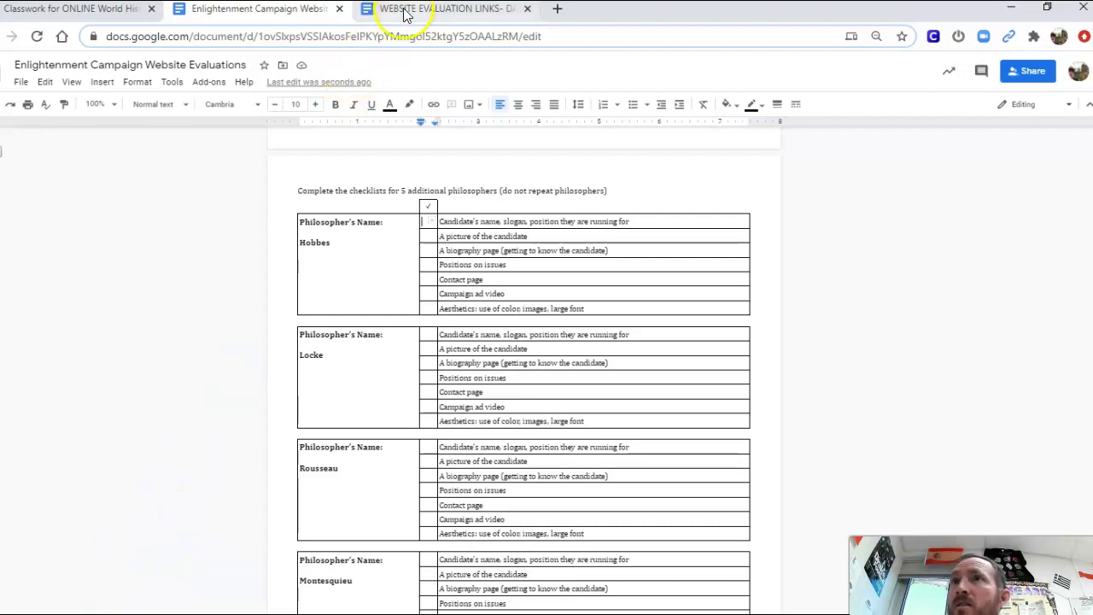
- Review the philosopher site links in Website Evaluation Links, then return to the assignment
left_click(77, 11)
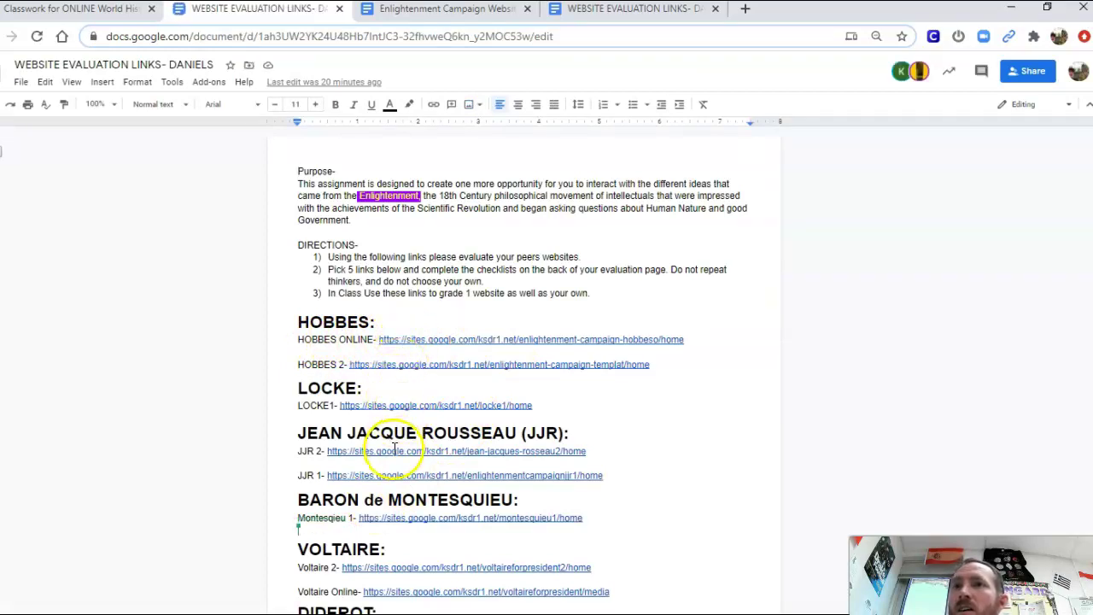
scroll(395, 449, "down", 1)
scroll(406, 435, "down", 1)
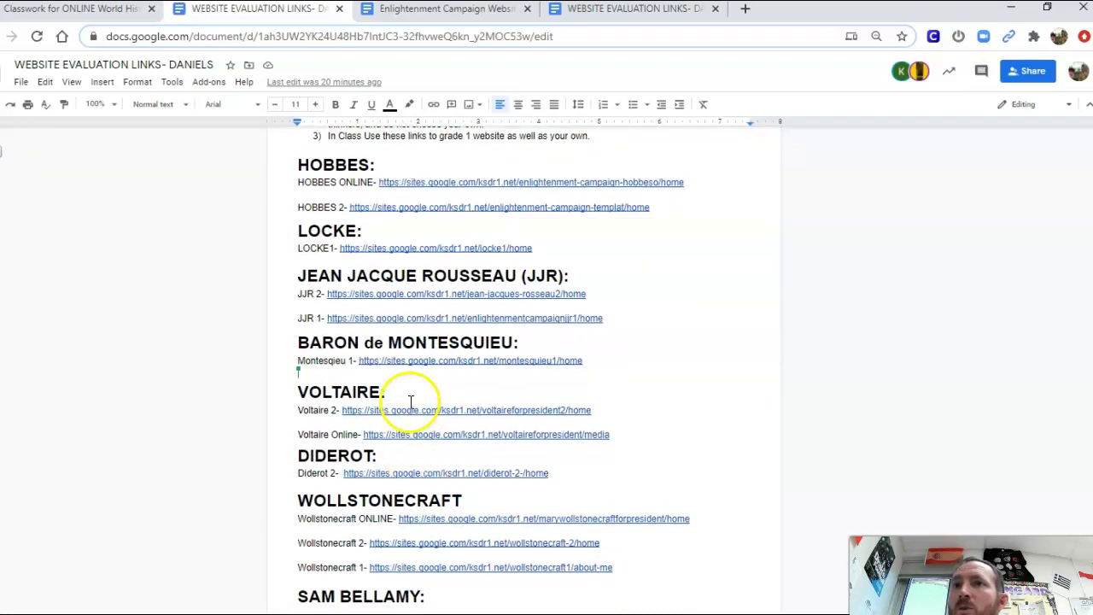
scroll(407, 466, "down", 1)
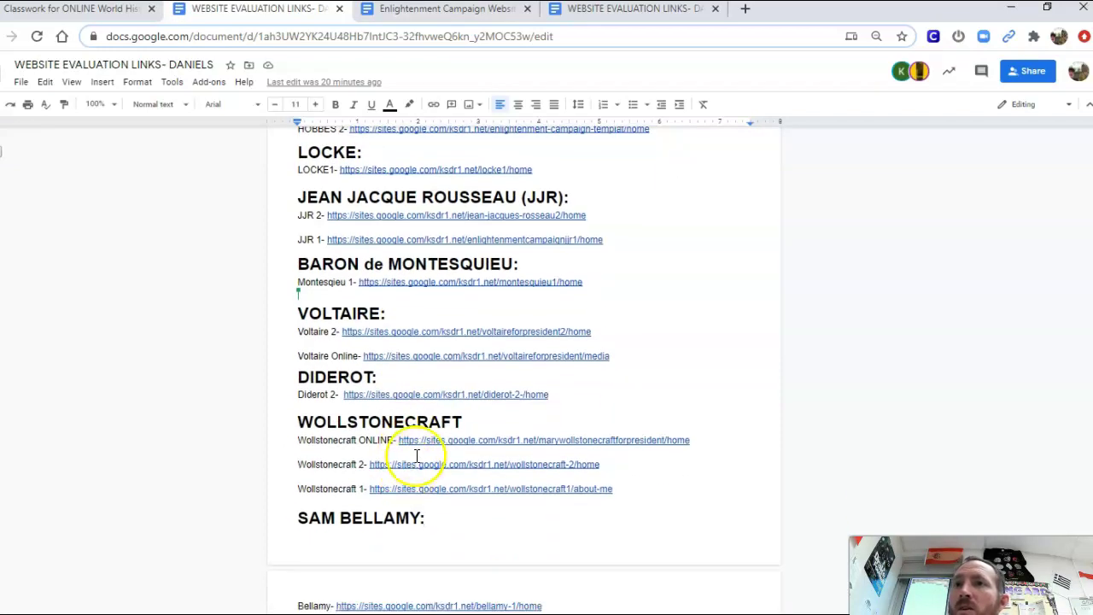
scroll(410, 500, "down", 1)
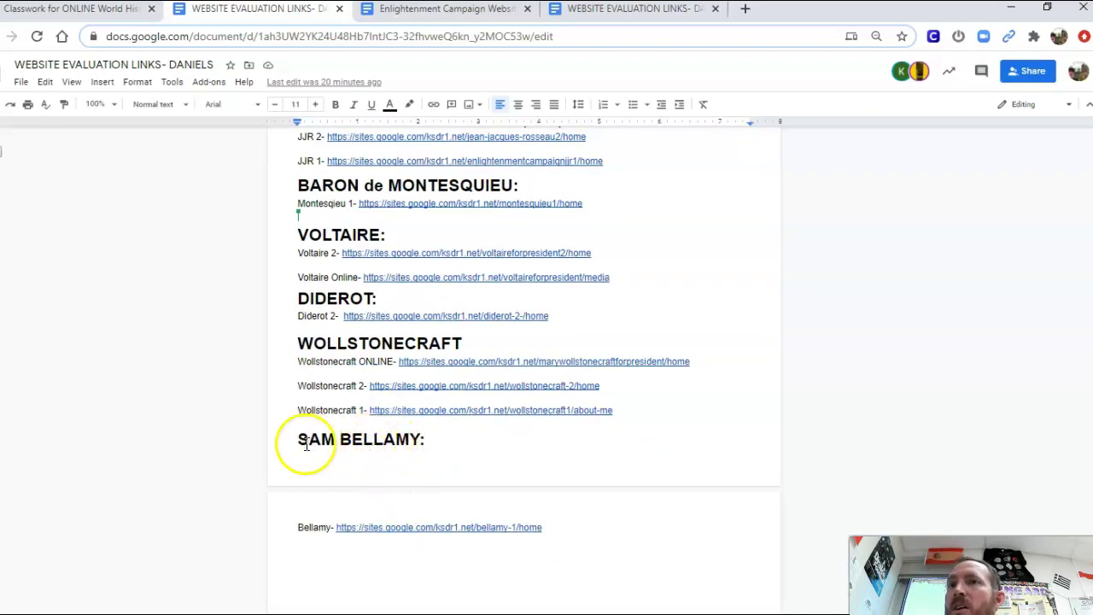
scroll(301, 474, "up", 1)
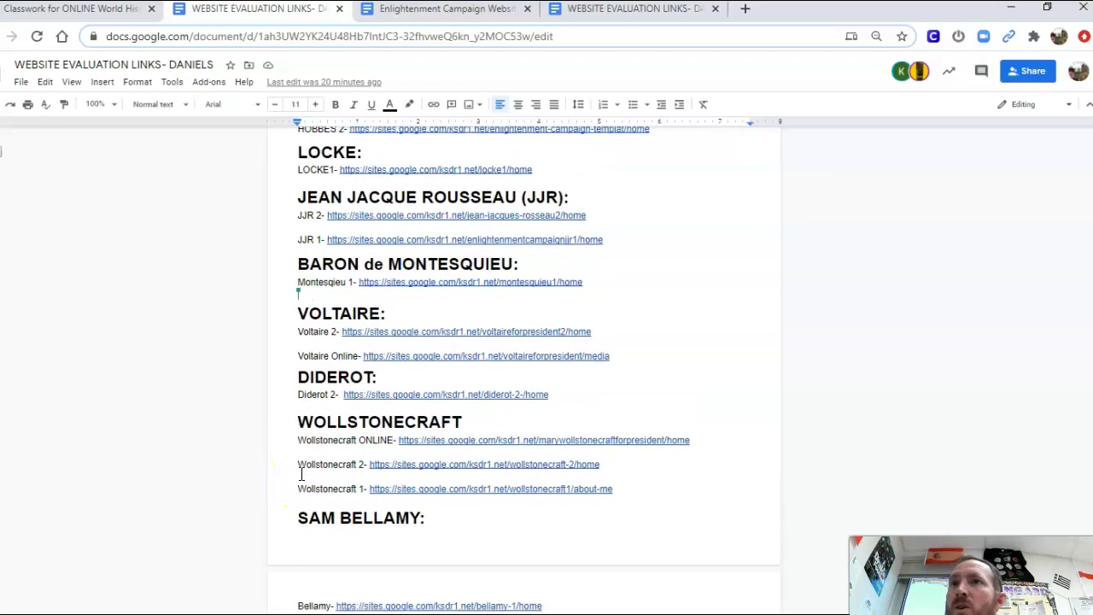
scroll(307, 474, "up", 1)
scroll(310, 474, "up", 1)
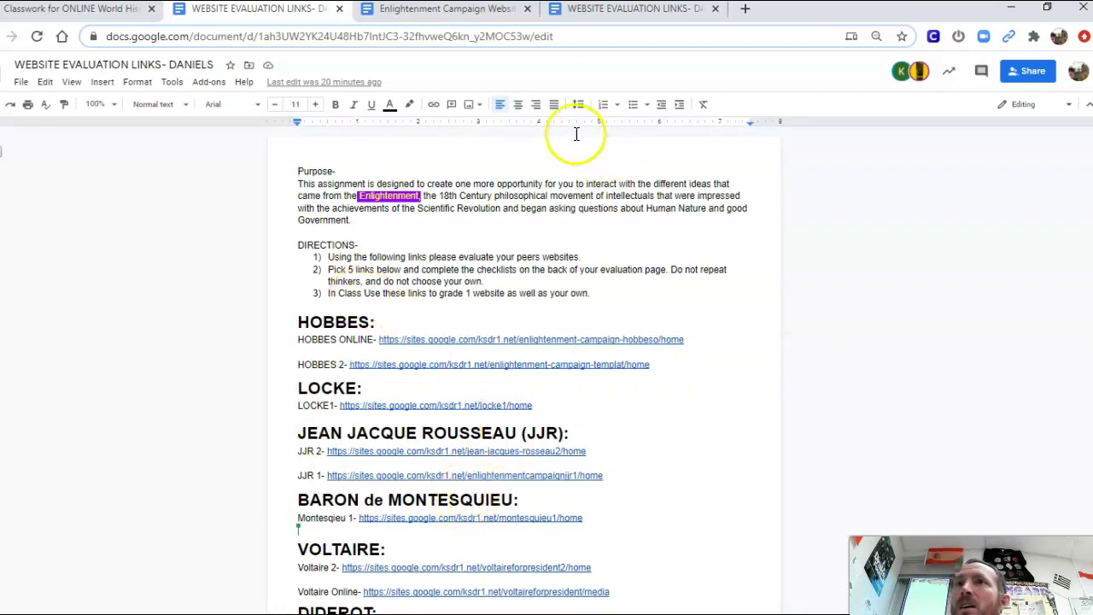
left_click(93, 15)
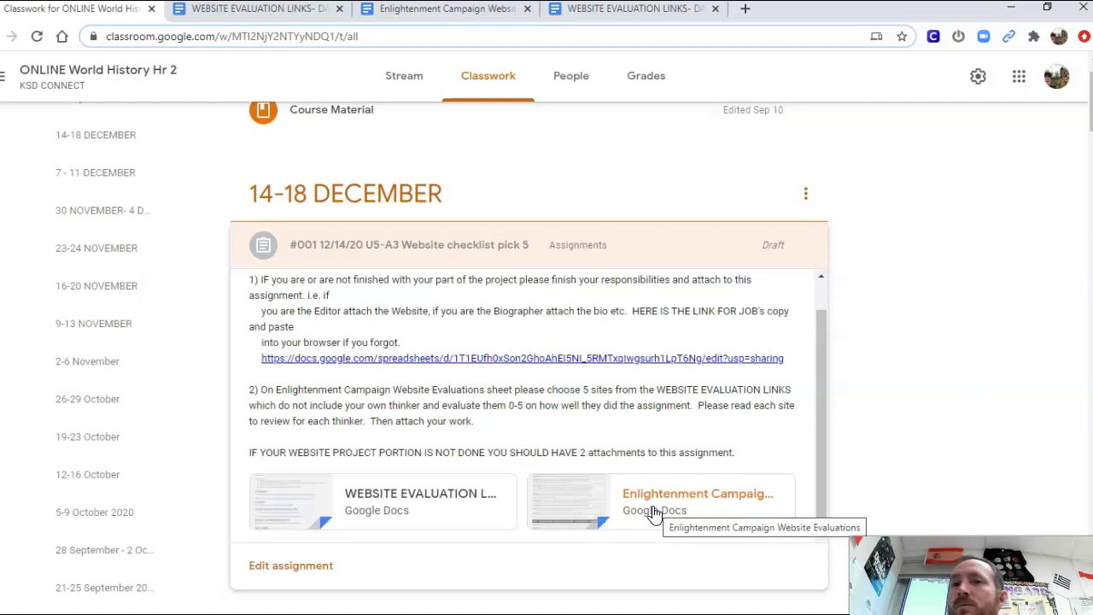
left_click(676, 511)
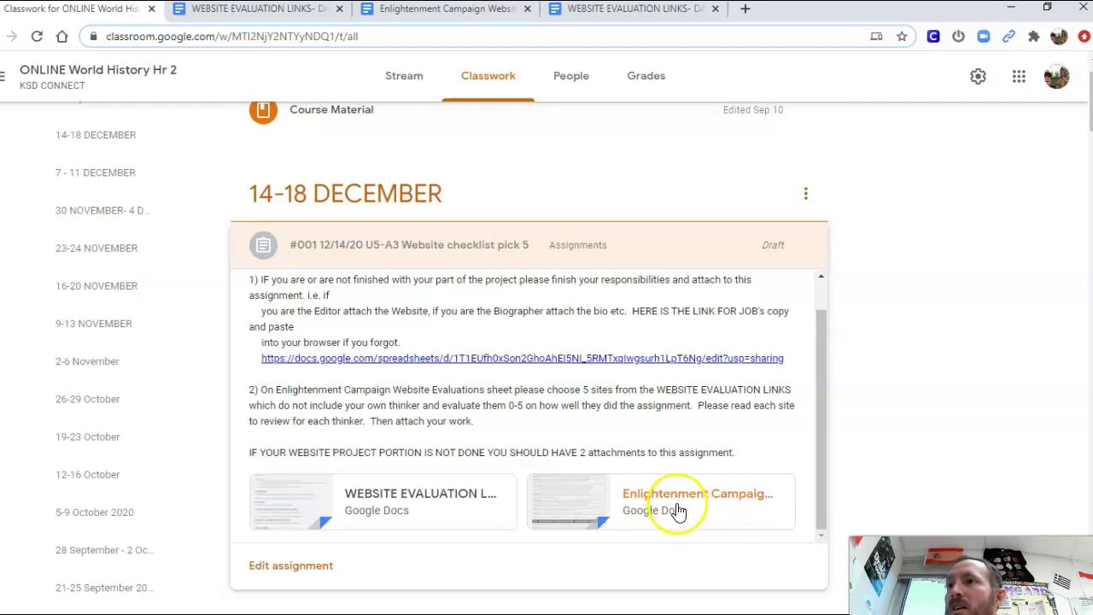